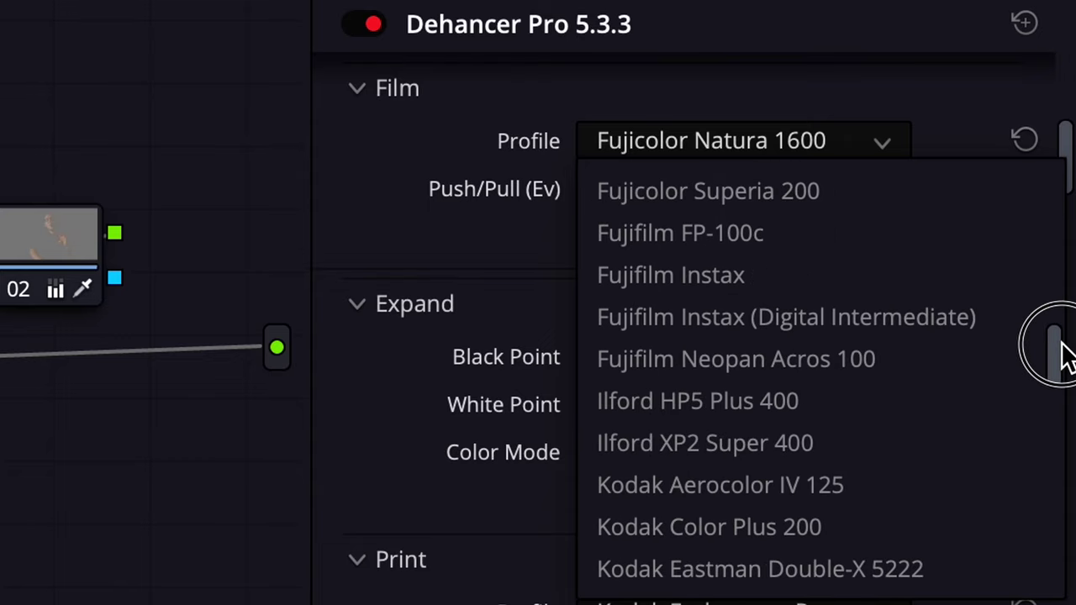
- Scroll through the Dehancer film stock list, leaving Fujicolor Natura 1600 selected
scroll(891, 444, up, 5)
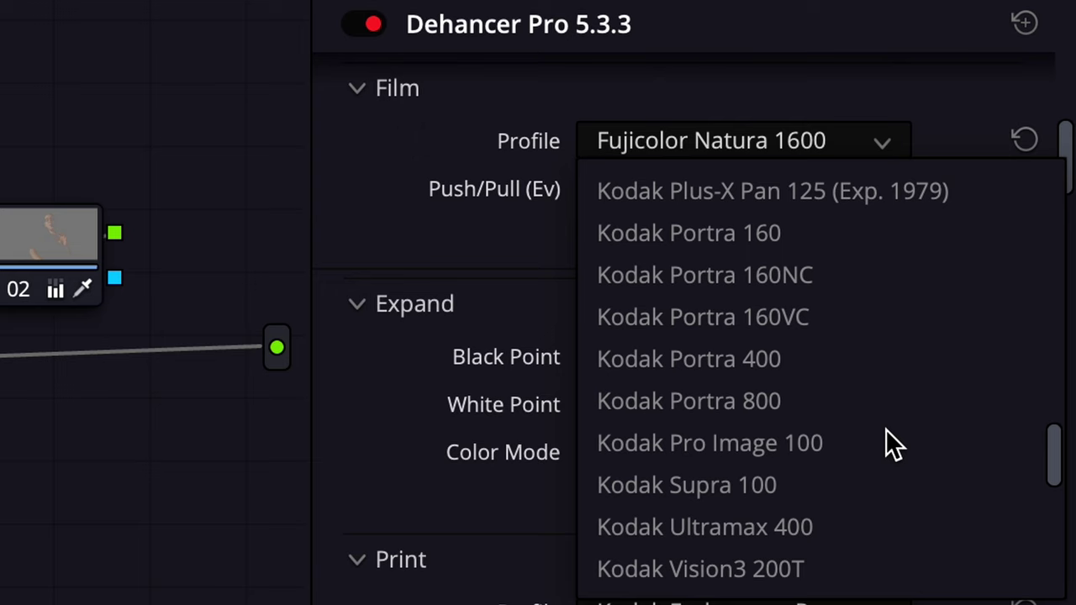
scroll(885, 431, up, 15)
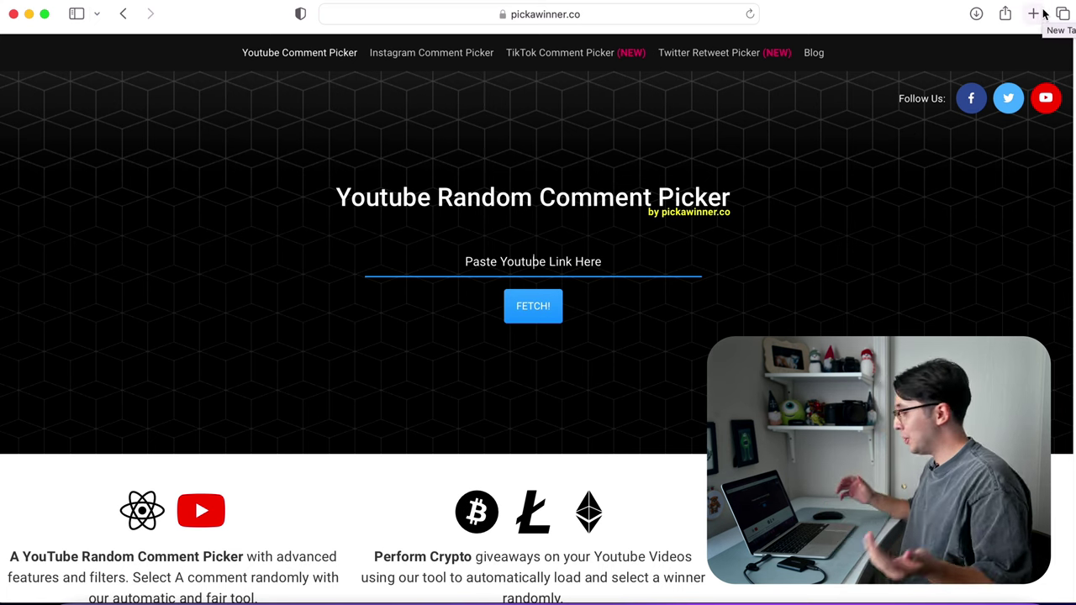
- Open YouTube in a new tab and paste the video link into pickawinner
click(1034, 14)
click(1027, 75)
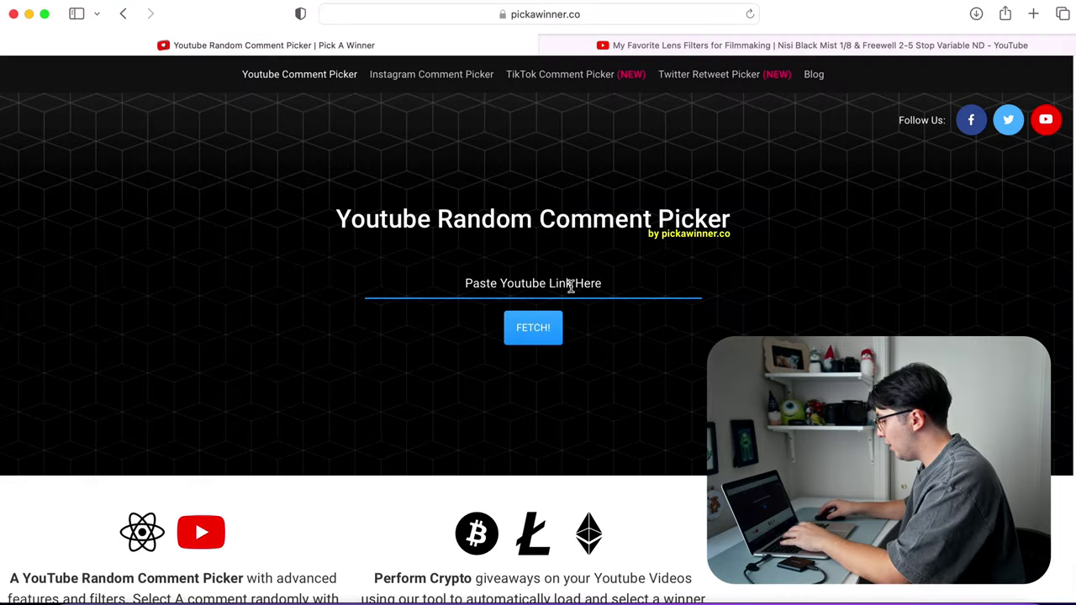
click(569, 283)
text(https://youtu.be/ZGl9Nanjq)
- Fetch the 7 comments with the Anything Goes filter and draw a random winner
click(622, 326)
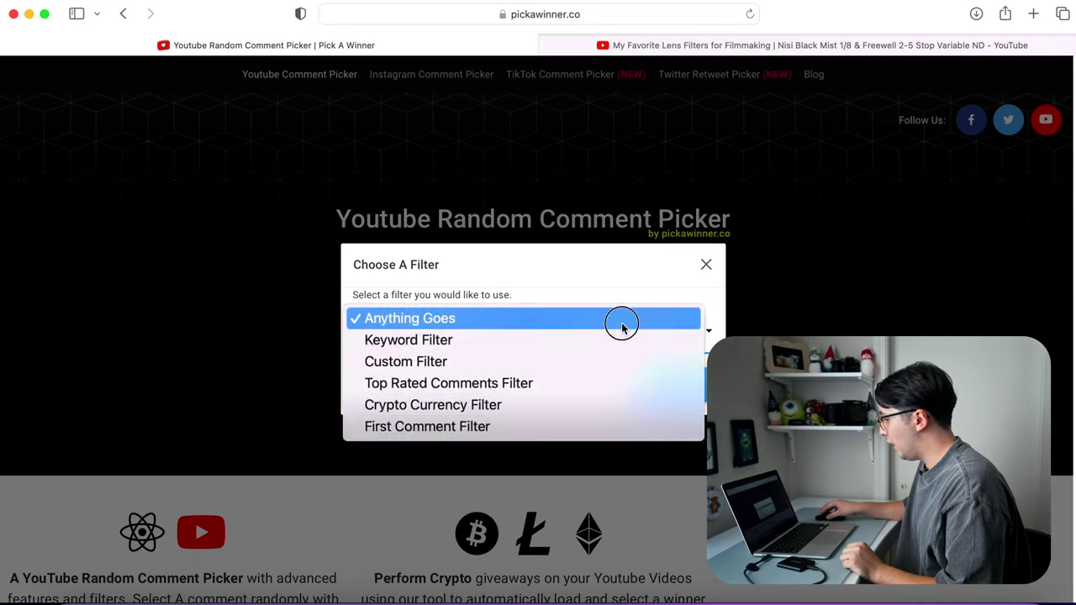
click(622, 325)
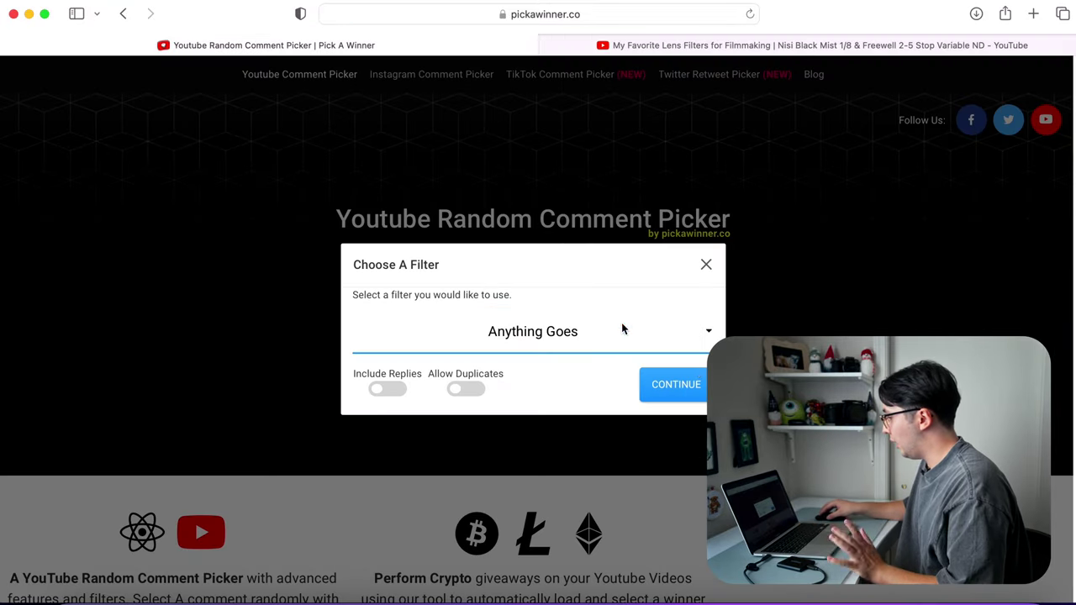
click(677, 385)
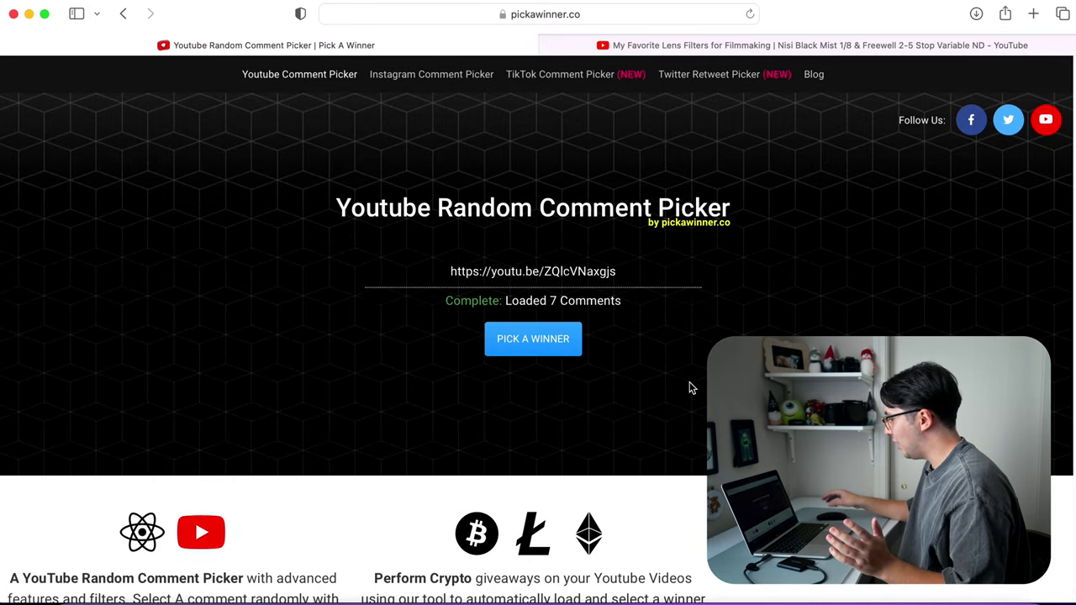
click(540, 340)
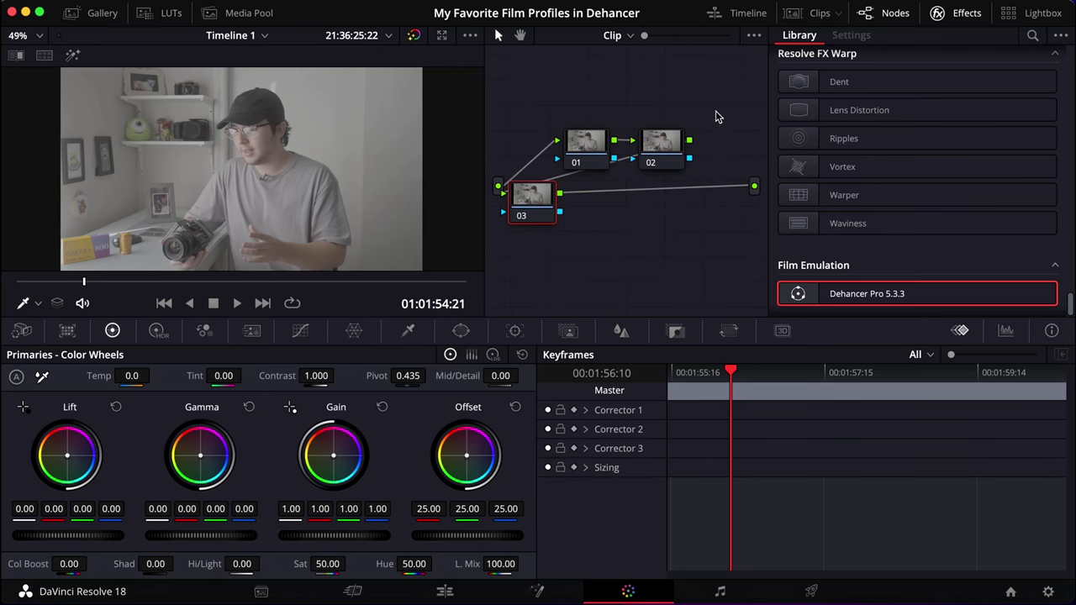
- Apply Dehancer Pro to node 03 with Sony FX3 S-Log3 S-Gamut3.Cine ISO 640 camera input
drag(896, 296, 555, 217)
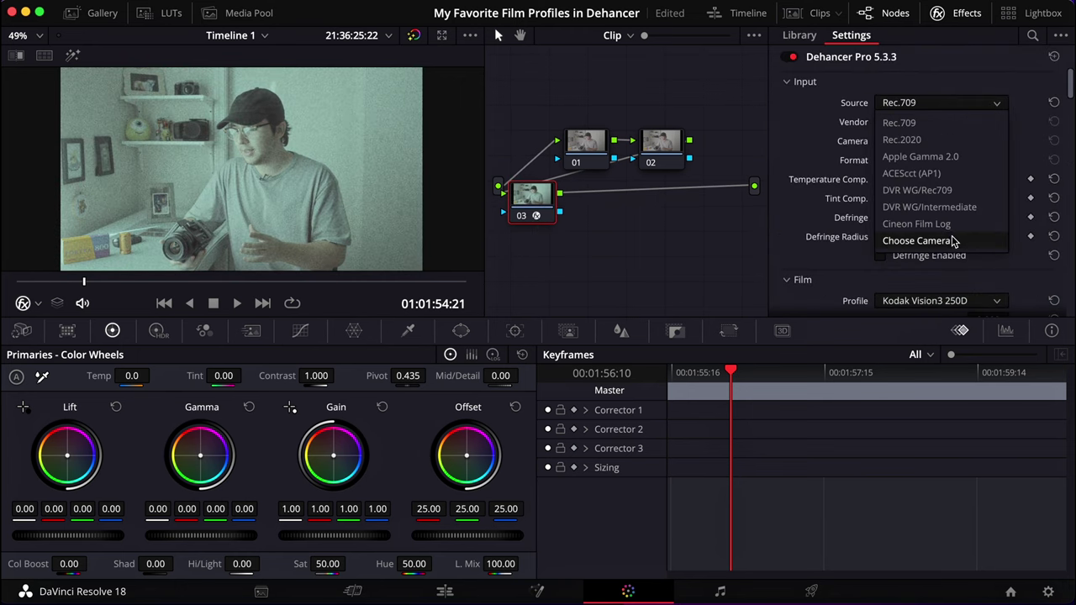
click(898, 238)
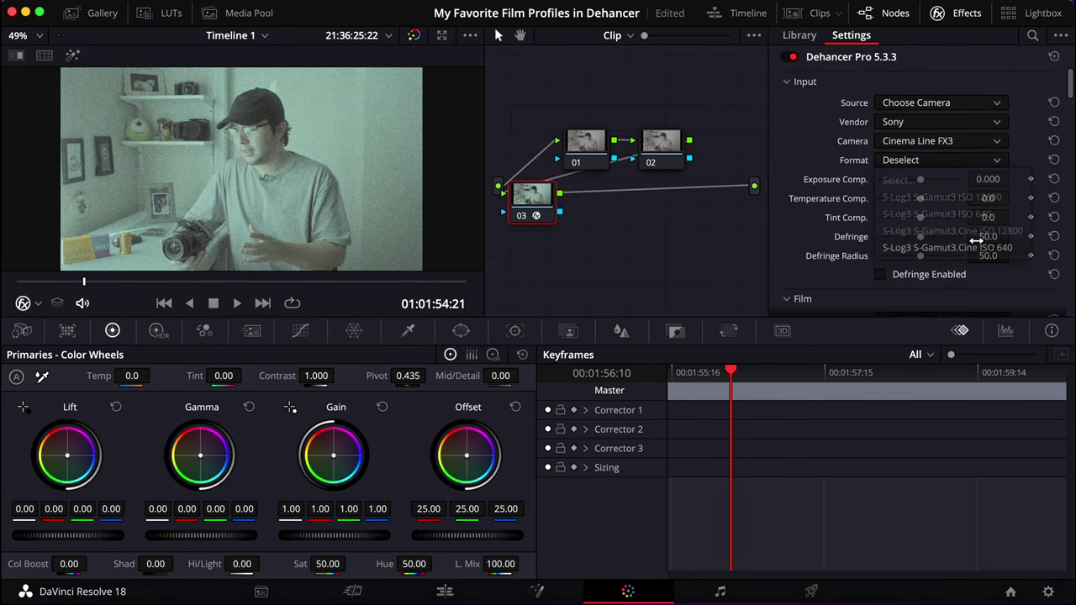
click(976, 246)
- Choose Fujicolor Natura 1600 as the Dehancer film profile
scroll(880, 210, down, 5)
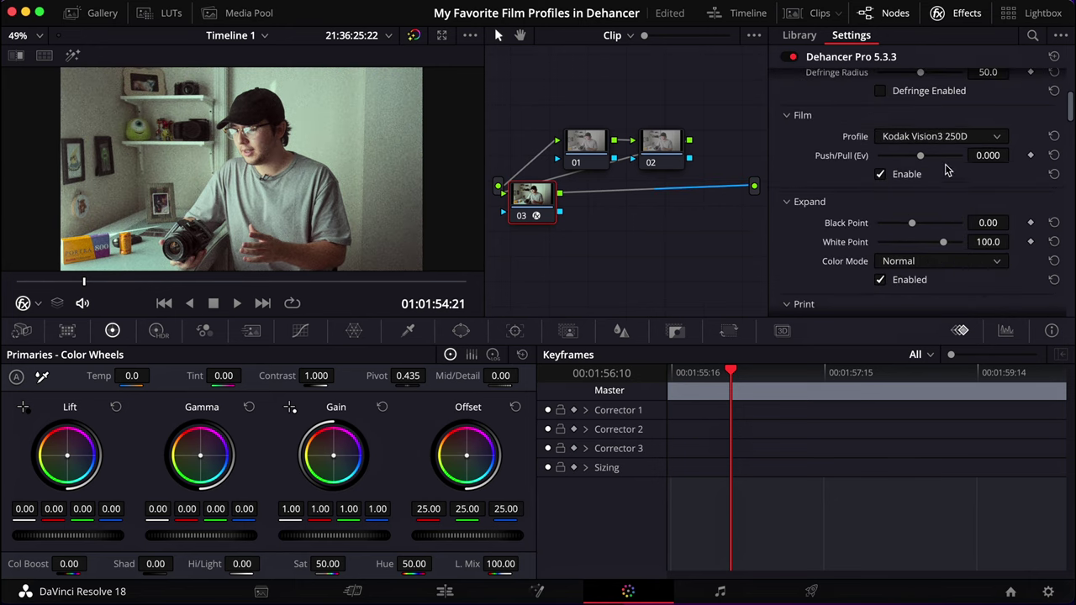
click(919, 140)
scroll(964, 195, up, 10)
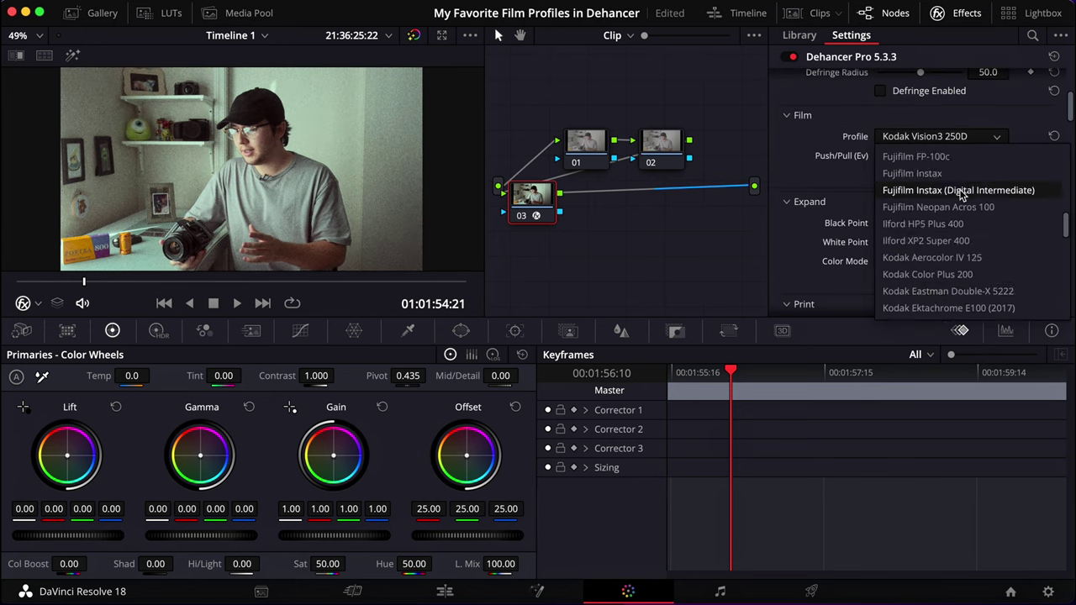
click(996, 210)
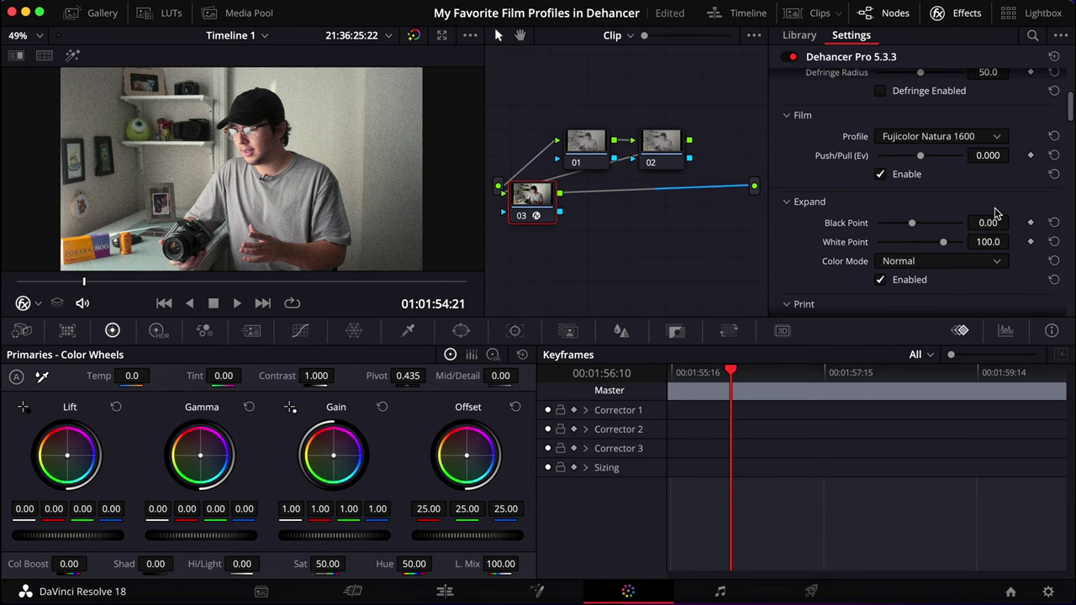
- Set the print profile to Kodak Endura Glossy Paper
scroll(852, 209, down, 10)
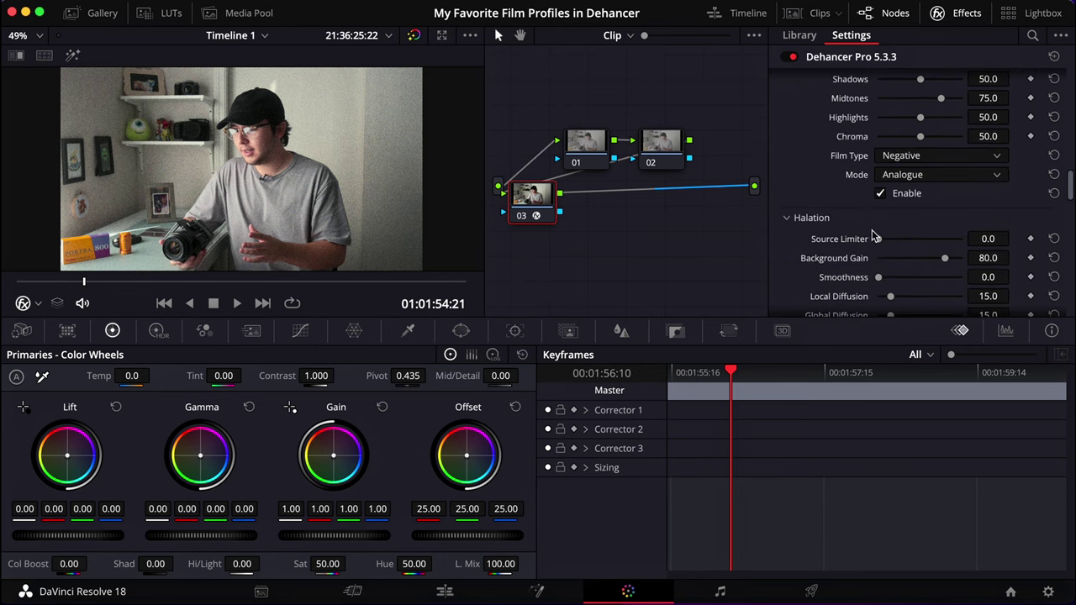
scroll(874, 185, up, 4)
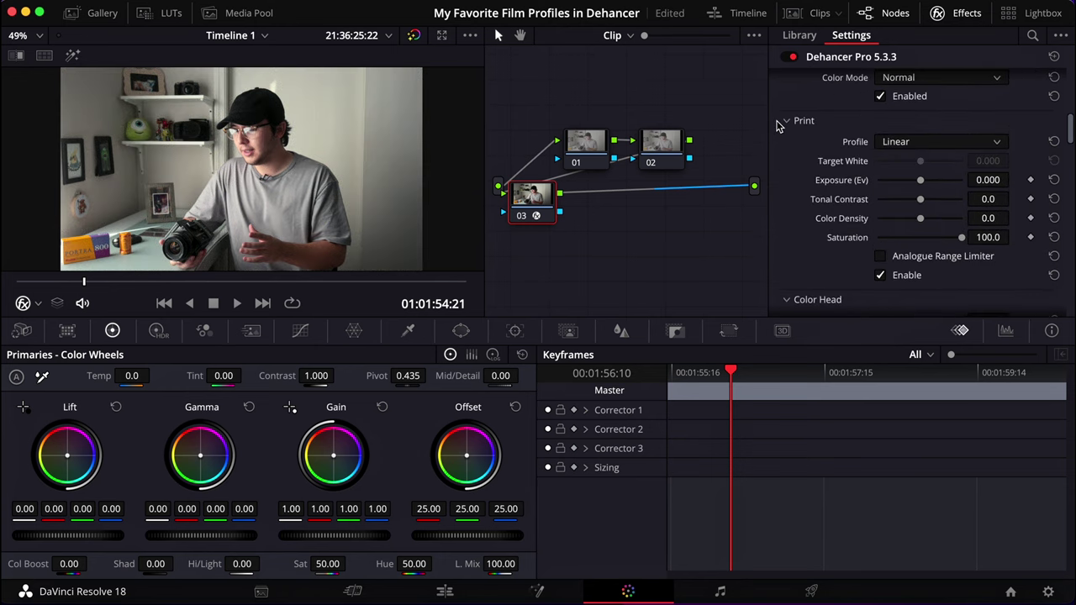
click(902, 143)
click(951, 229)
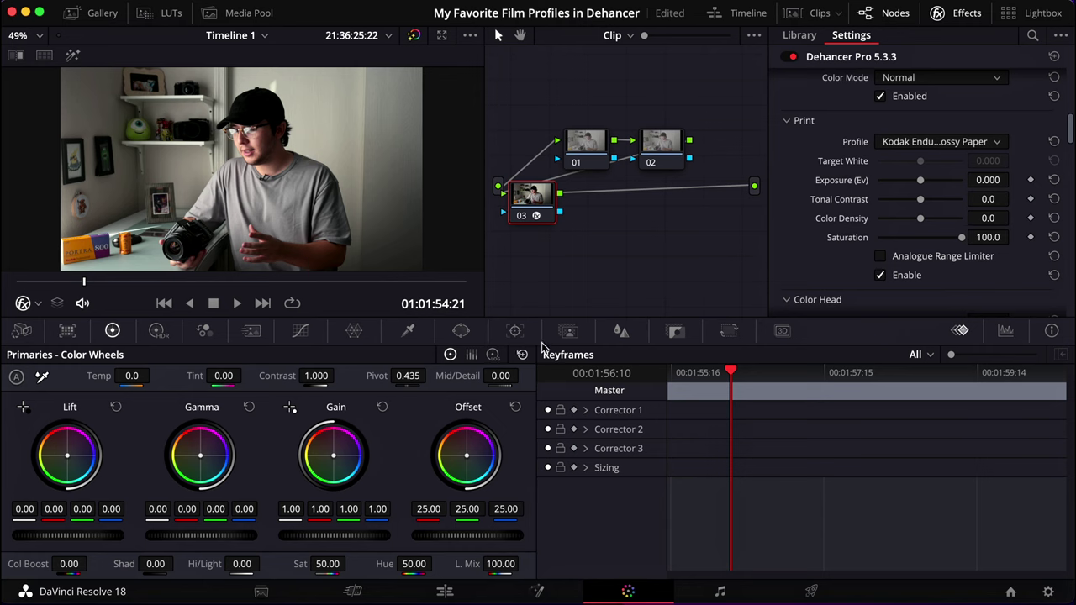
- Lift node 01's shadows to 20 and cool node 03's input temperature compensation to -15.6
click(591, 148)
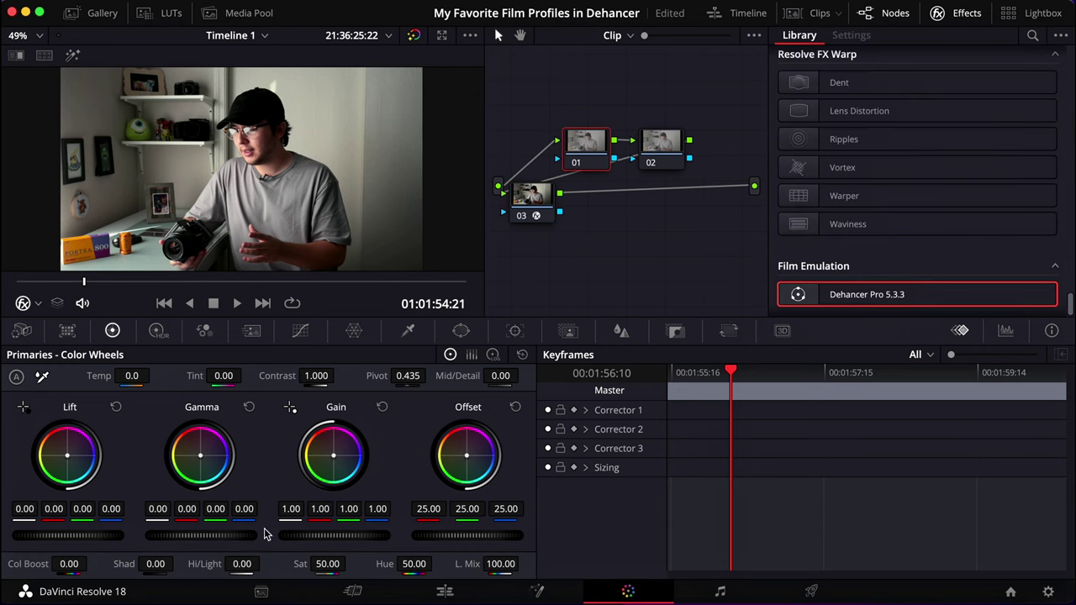
drag(155, 563, 225, 565)
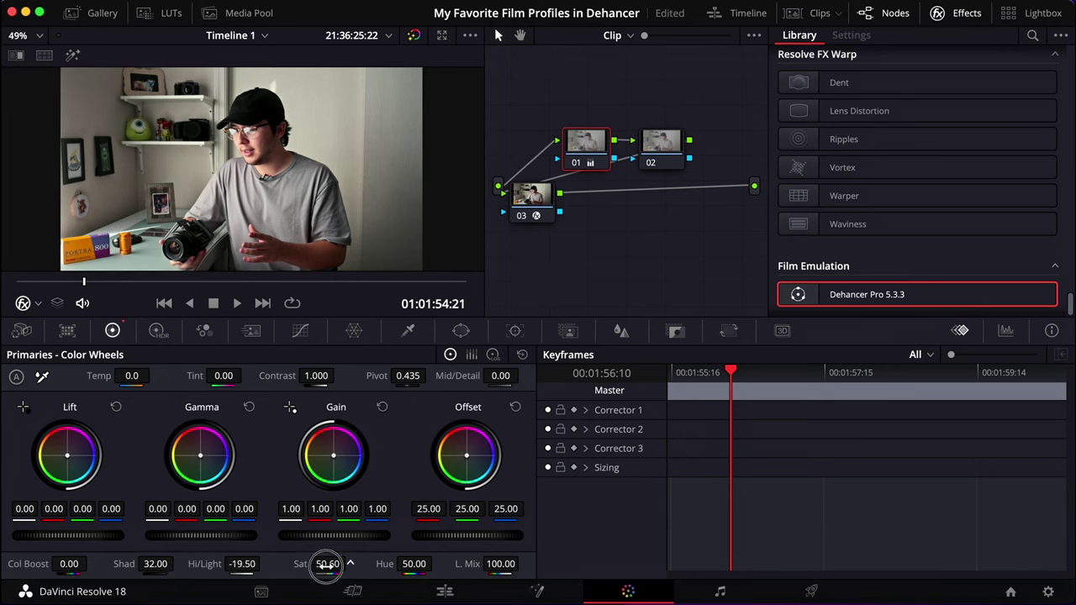
click(539, 202)
scroll(837, 217, up, 5)
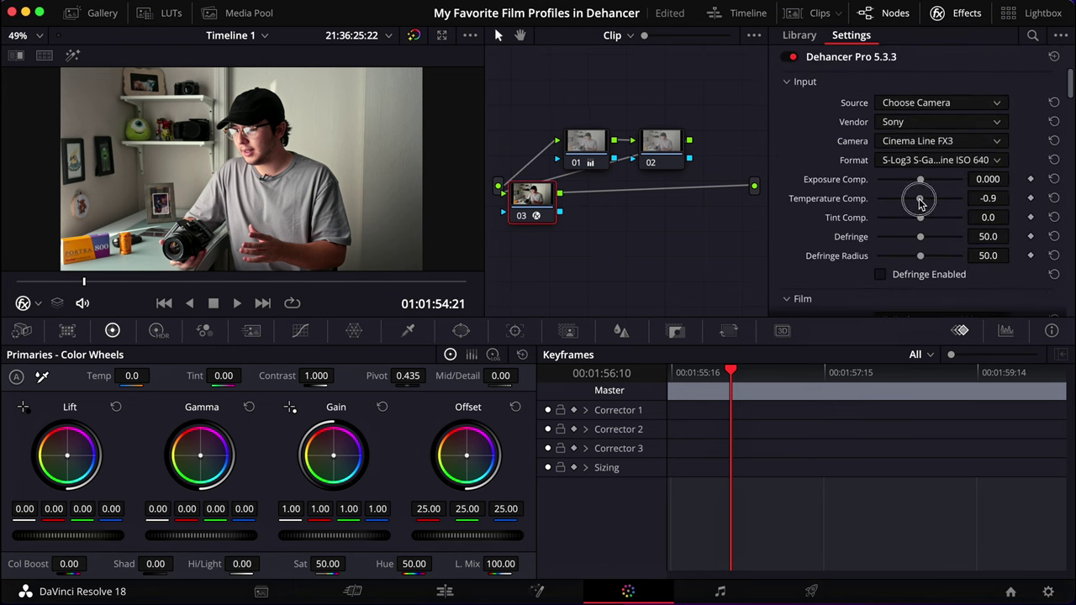
drag(917, 202, 915, 204)
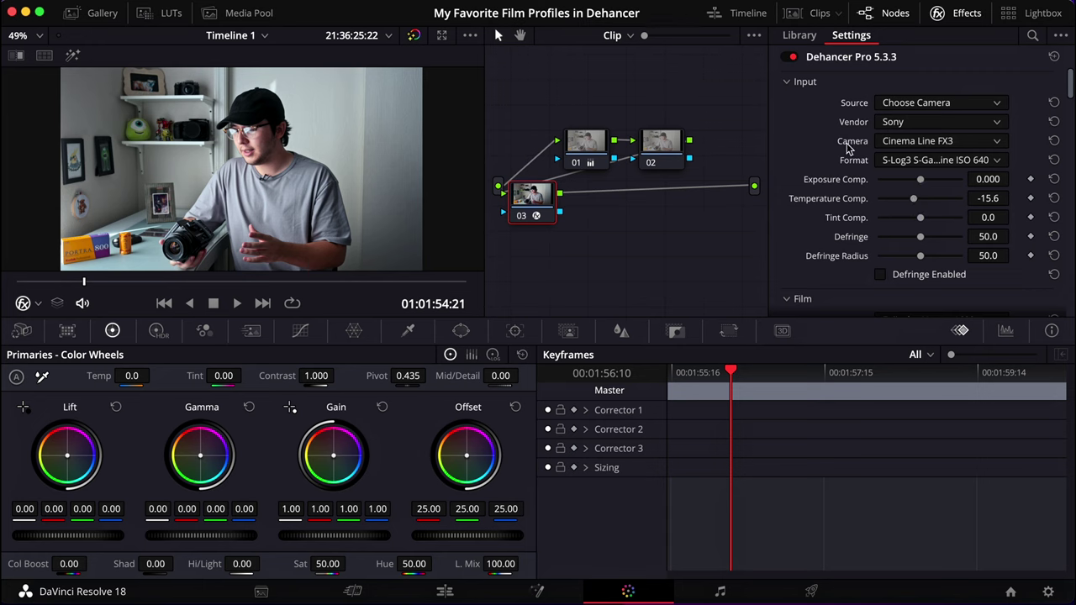
- Try raising the print and input exposure, then reset both back to zero
scroll(849, 148, down, 10)
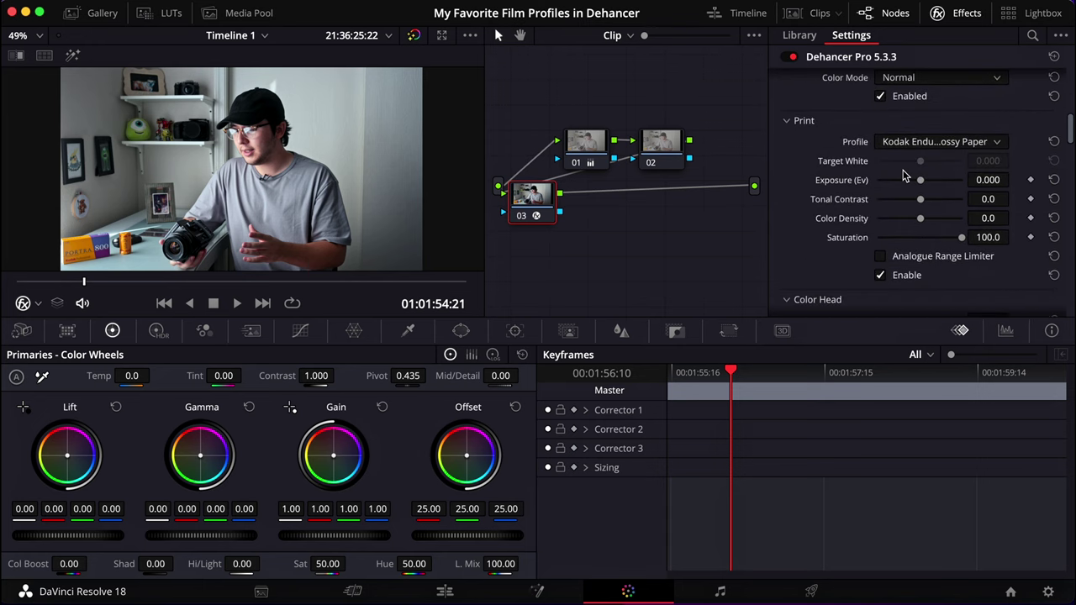
drag(922, 182, 925, 182)
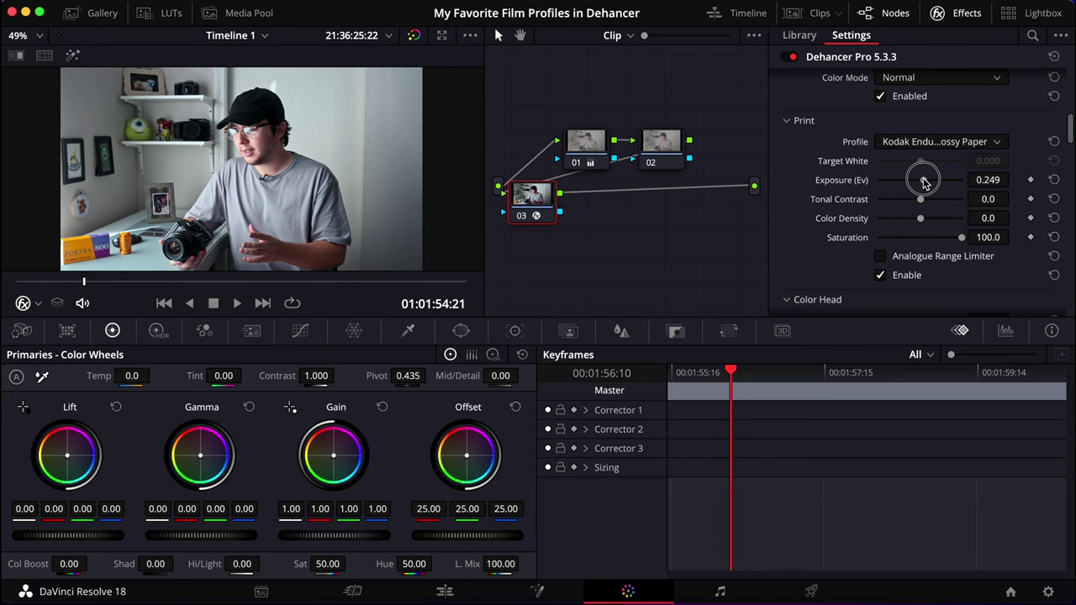
click(1054, 180)
scroll(857, 192, up, 10)
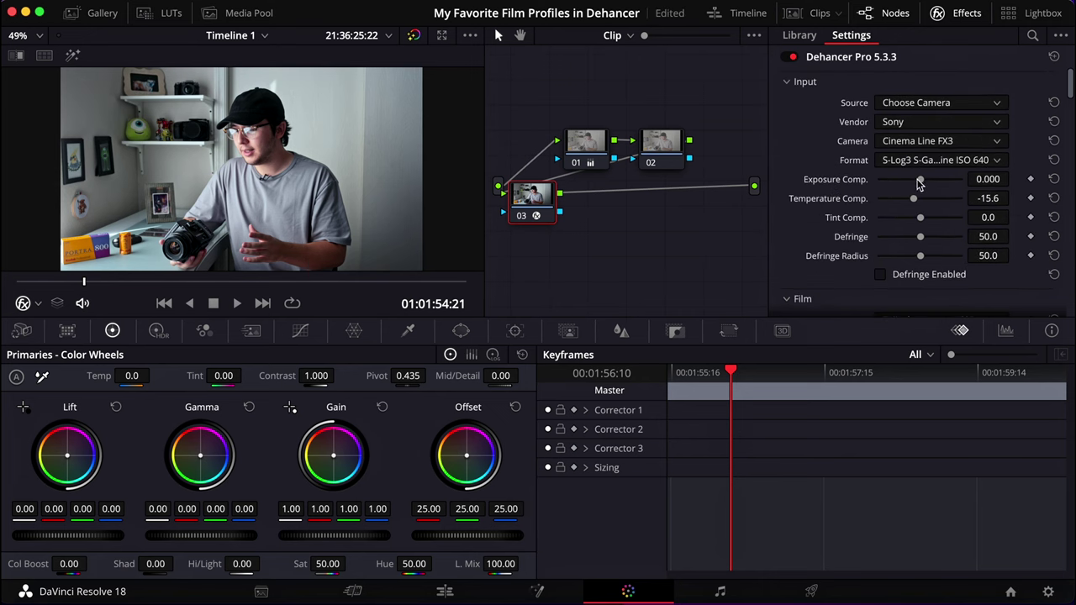
drag(922, 182, 933, 183)
double_click(920, 180)
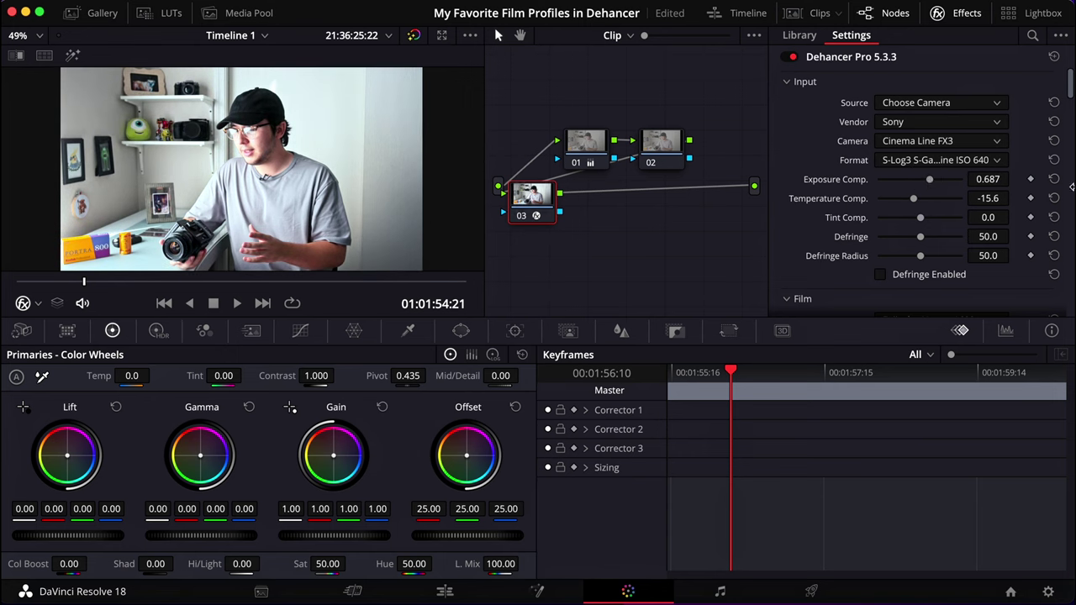
- Set the print's Tonal Contrast to 19.7 and Color Density to 100
scroll(895, 216, down, 10)
drag(920, 136, 933, 140)
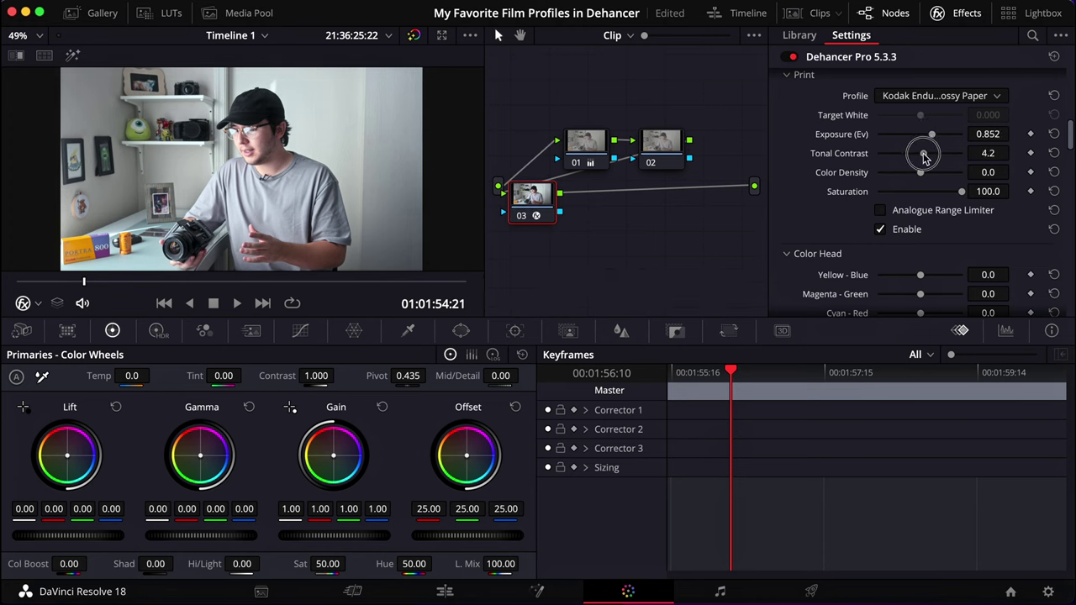
drag(932, 156, 937, 154)
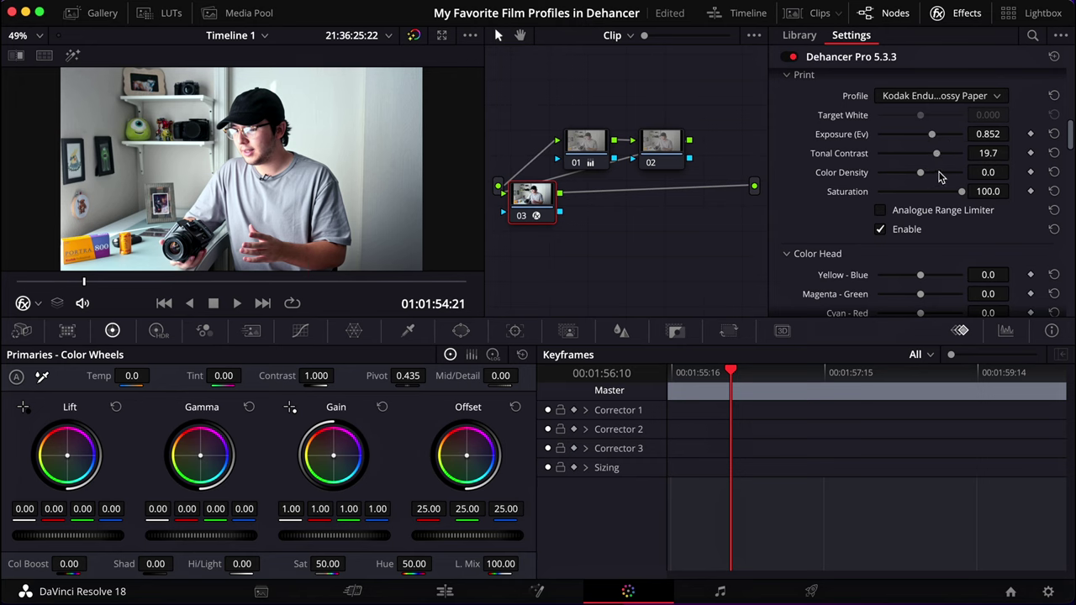
drag(919, 174, 963, 173)
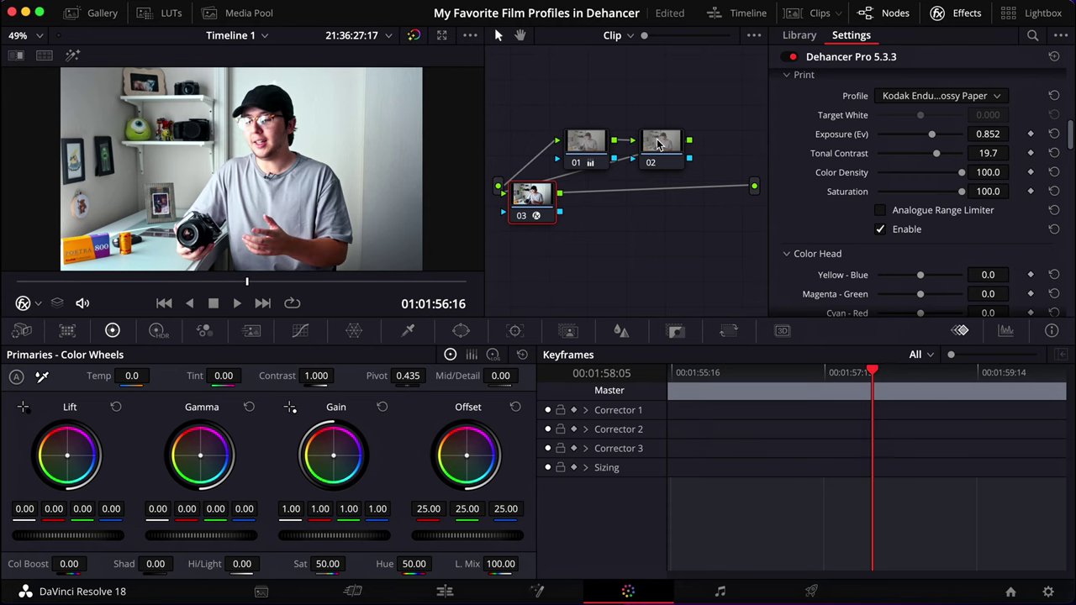
- On node 02, qualify the face's skin tones by hue and shift their tint slightly toward green
click(658, 145)
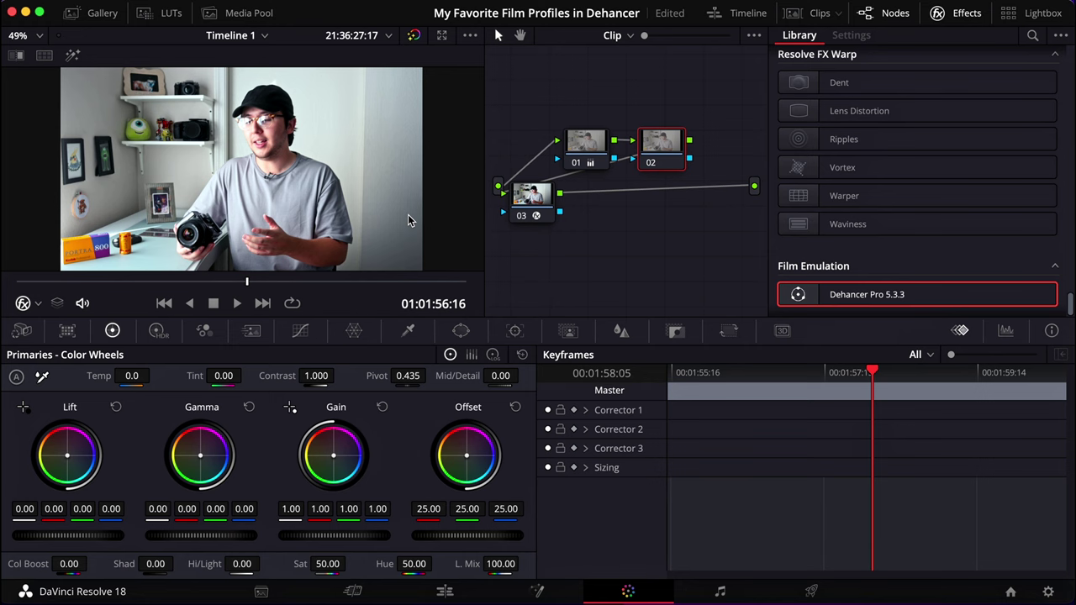
click(407, 330)
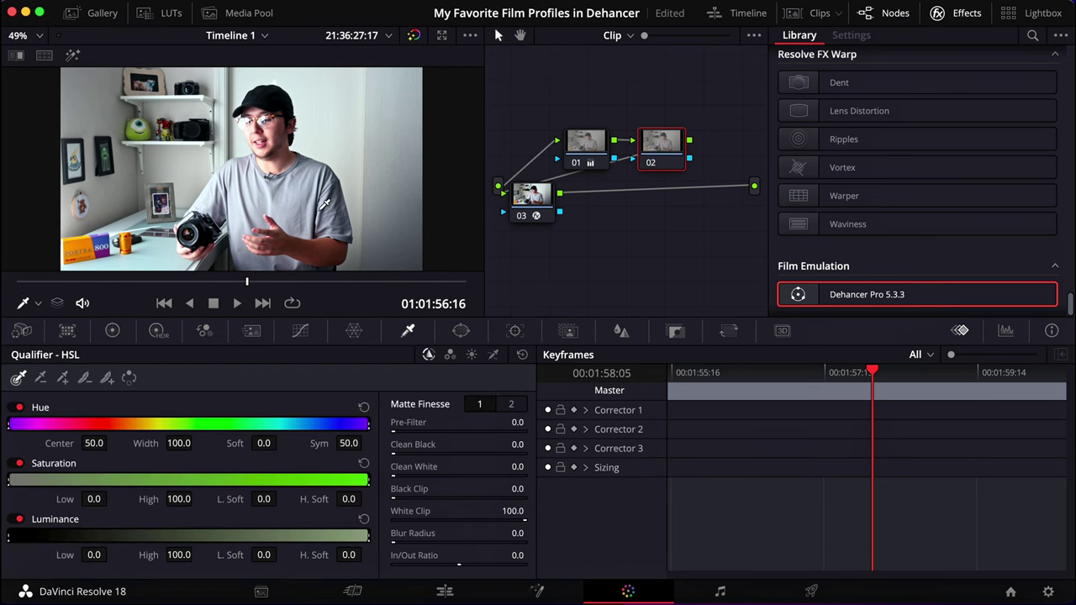
click(275, 126)
click(73, 55)
drag(217, 424, 120, 412)
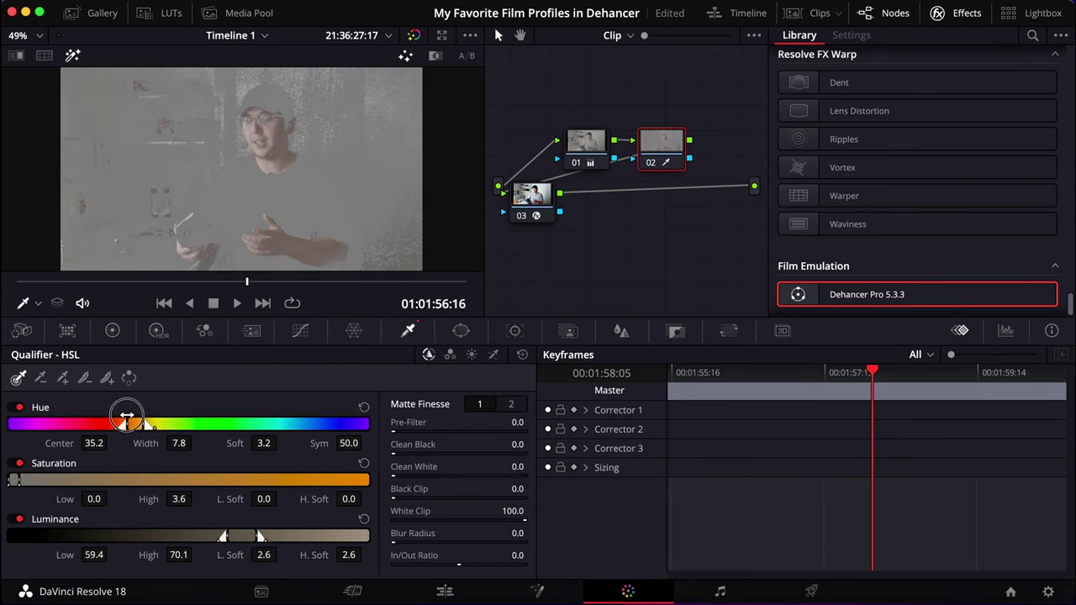
drag(230, 536, 240, 533)
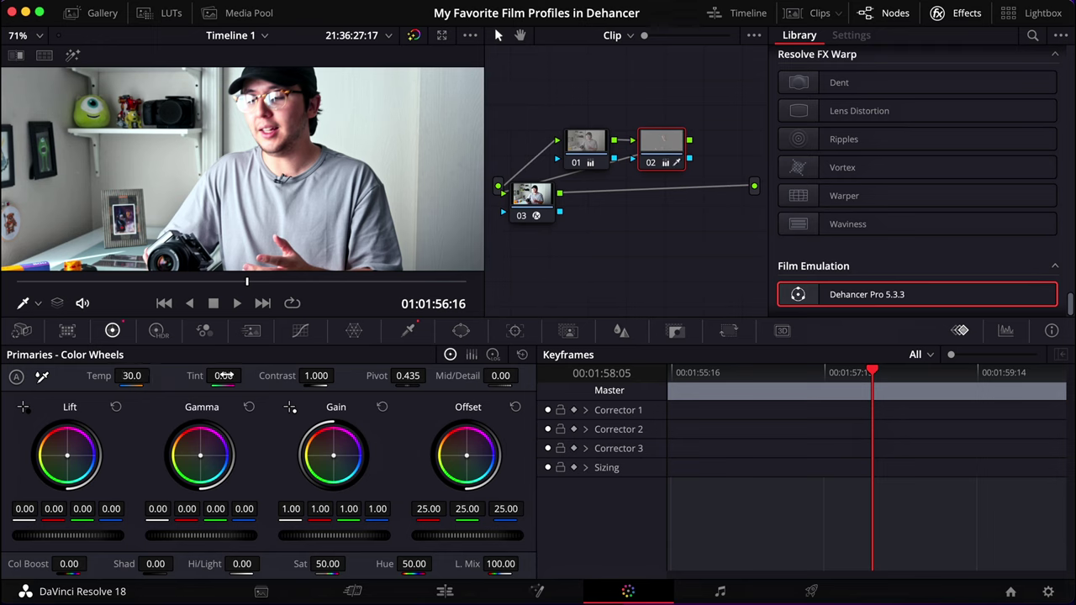
drag(225, 375, 220, 376)
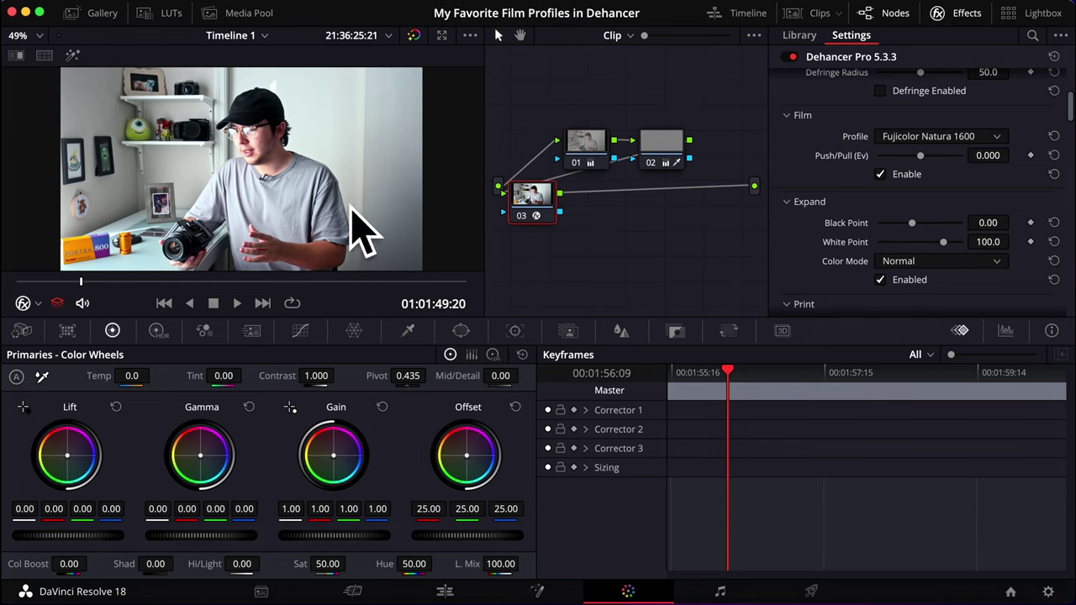
- Copy all three grading nodes and switch to house clip 37
key(ctrl+a)
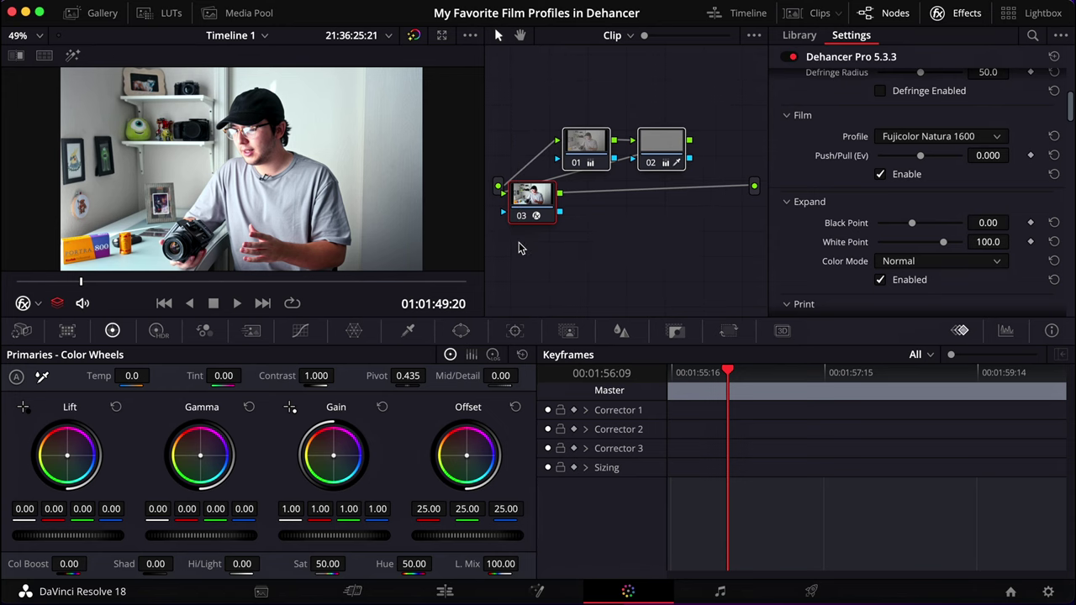
click(828, 15)
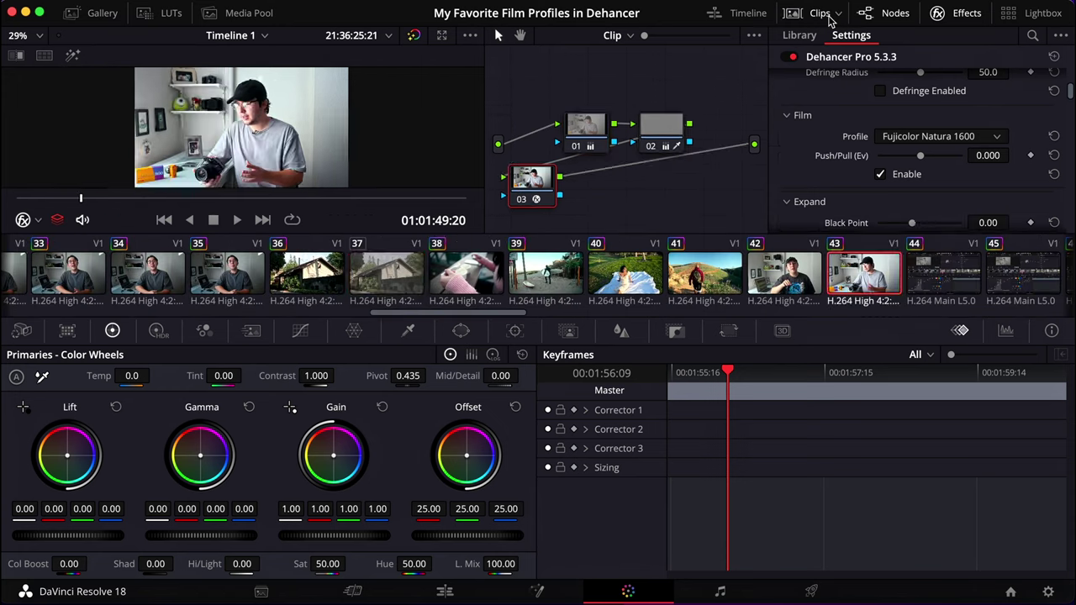
click(408, 290)
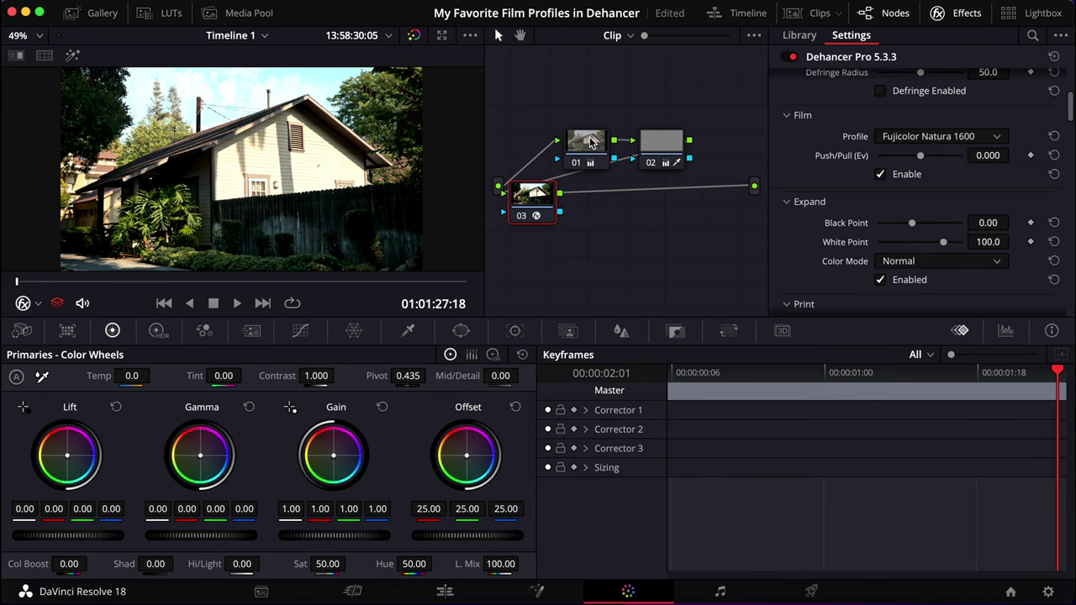
- Lower node 01's highlights to -29 and re-sample node 02's qualifier on the house shot
click(592, 143)
drag(248, 562, 233, 565)
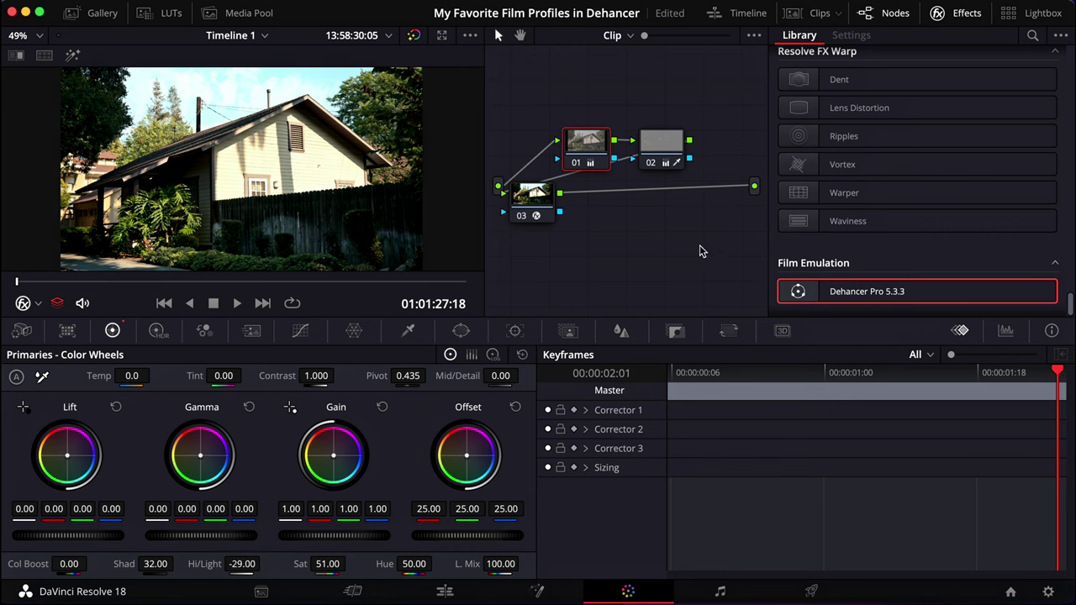
click(664, 147)
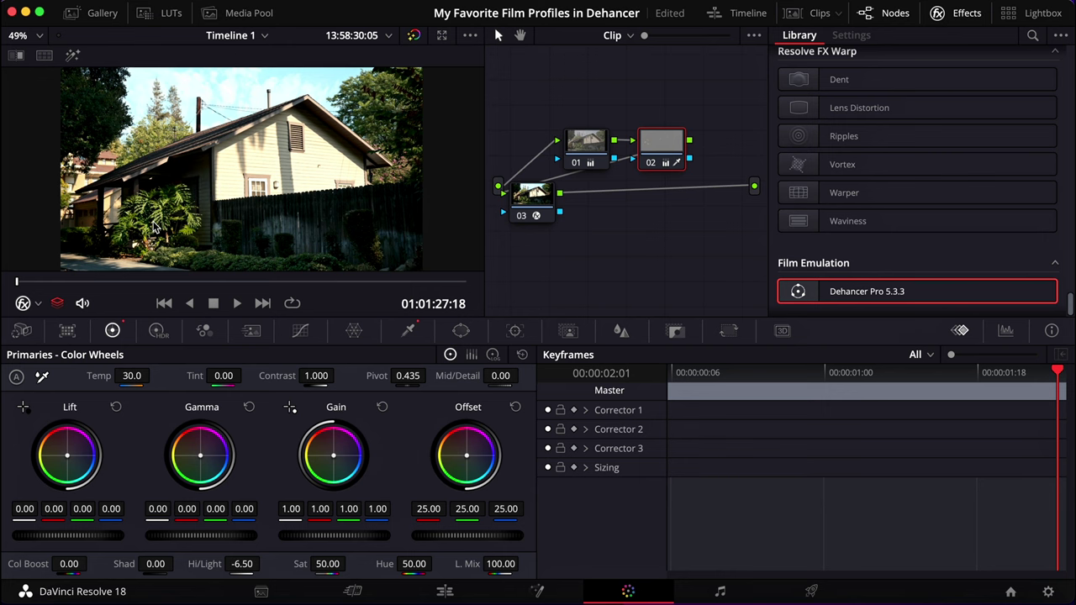
click(410, 330)
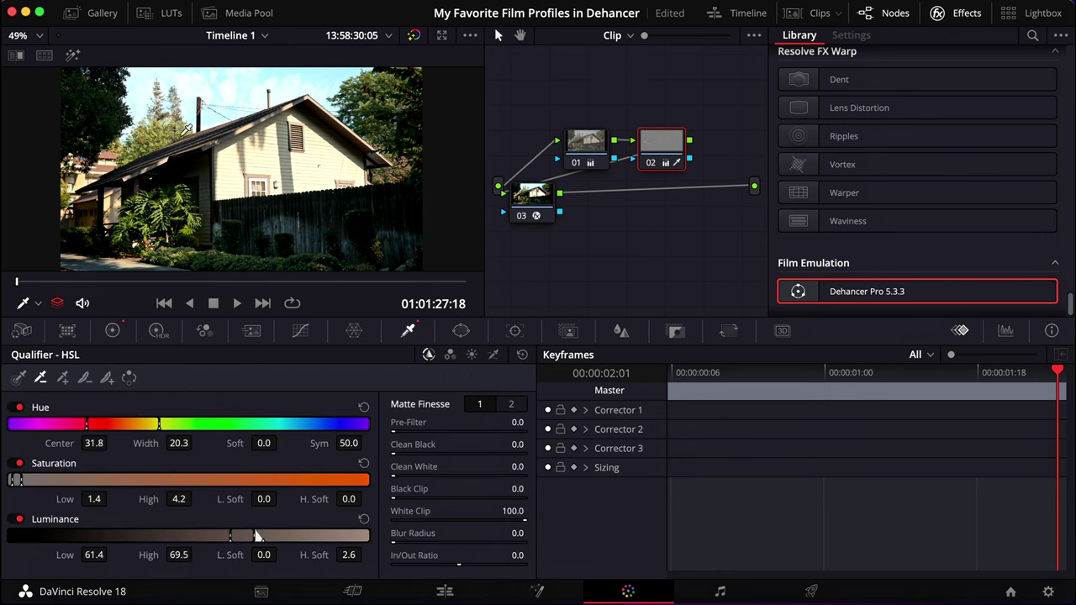
click(72, 55)
click(154, 197)
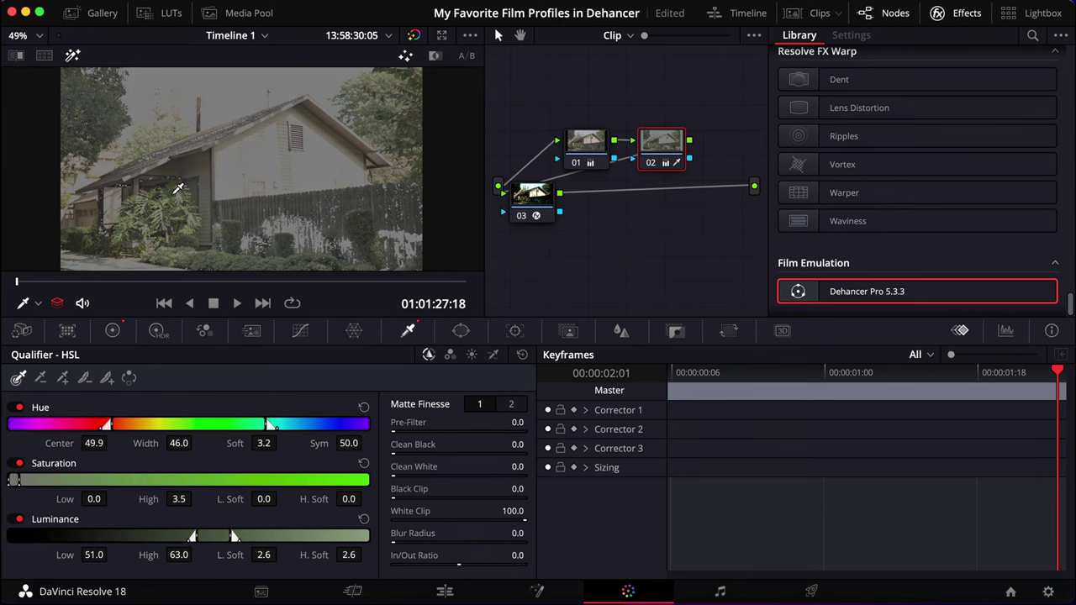
drag(158, 192, 156, 203)
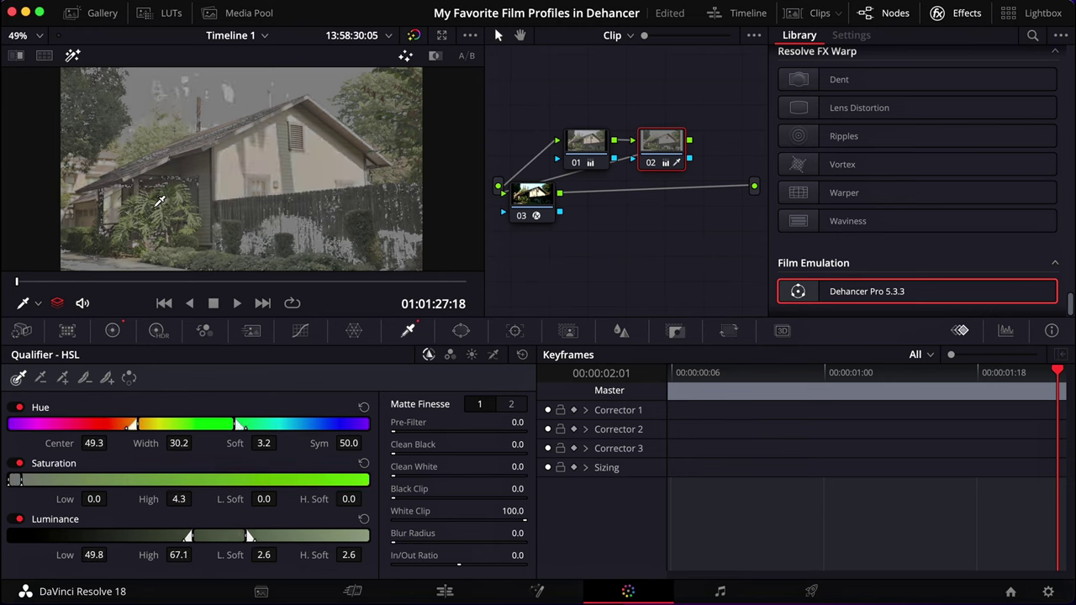
click(74, 55)
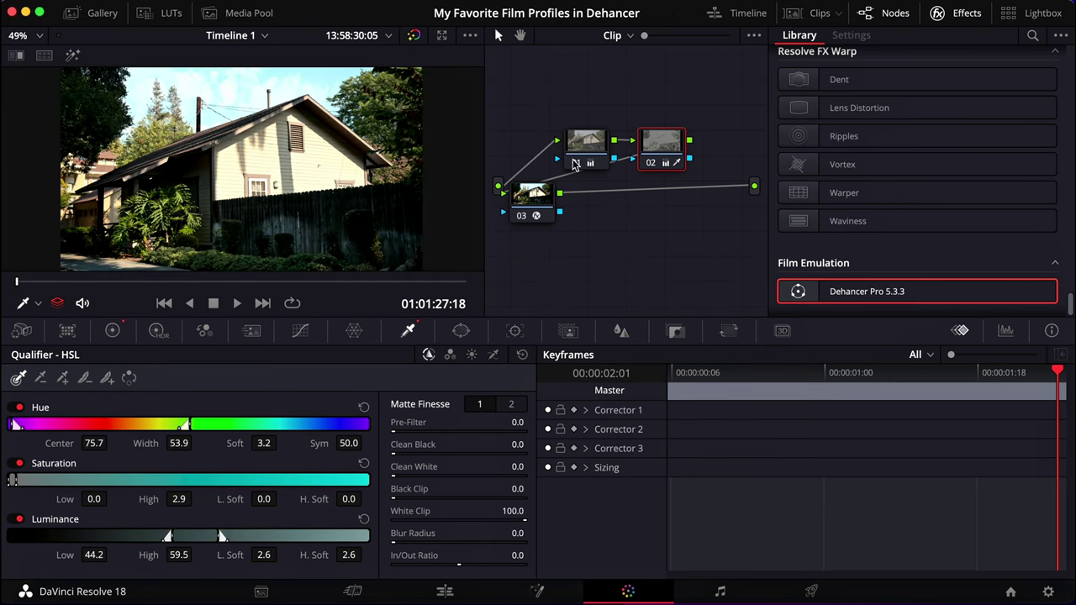
- Set the qualified area's Temp to -220 and Tint to -11
click(112, 330)
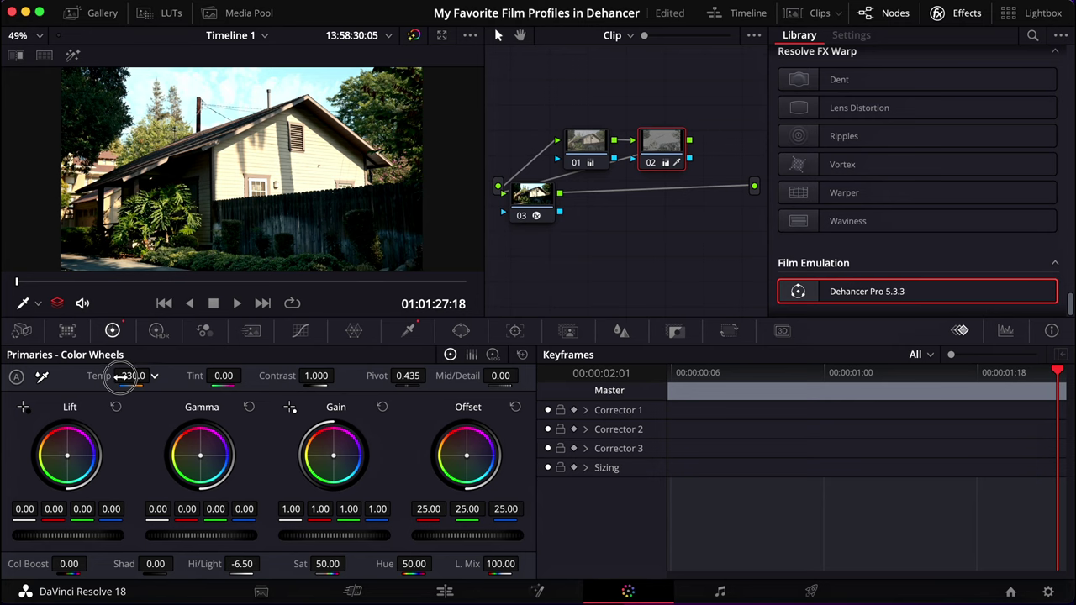
drag(122, 378, 125, 378)
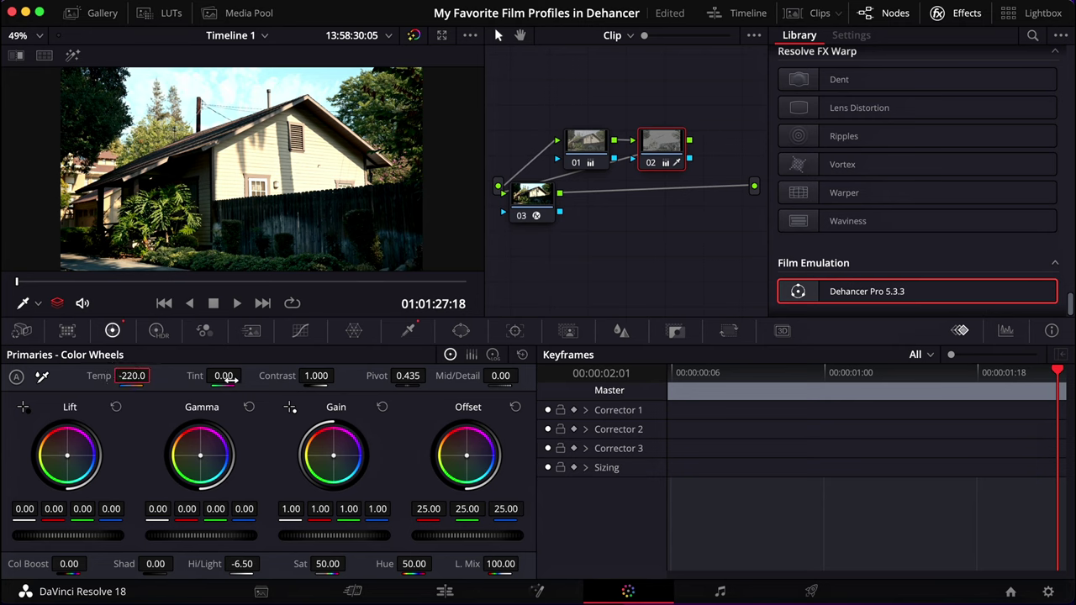
drag(225, 377, 222, 378)
- On node 03, set Dehancer Push/Pull to -0.458 and print Exposure to 1.128
click(526, 195)
drag(902, 155, 924, 174)
scroll(924, 175, up, 3)
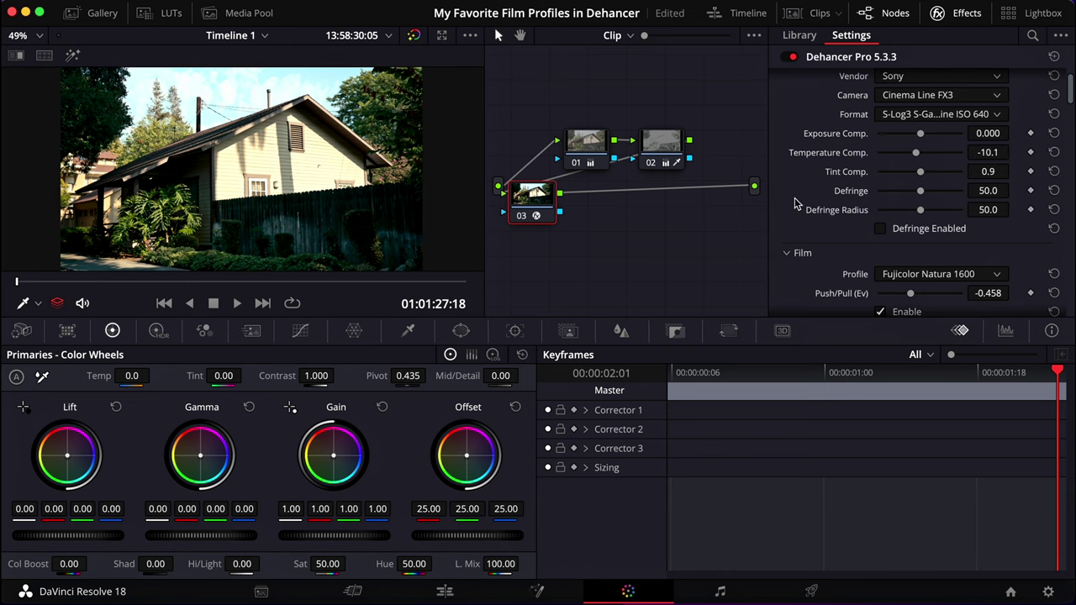
scroll(812, 217, down, 10)
drag(933, 184, 937, 184)
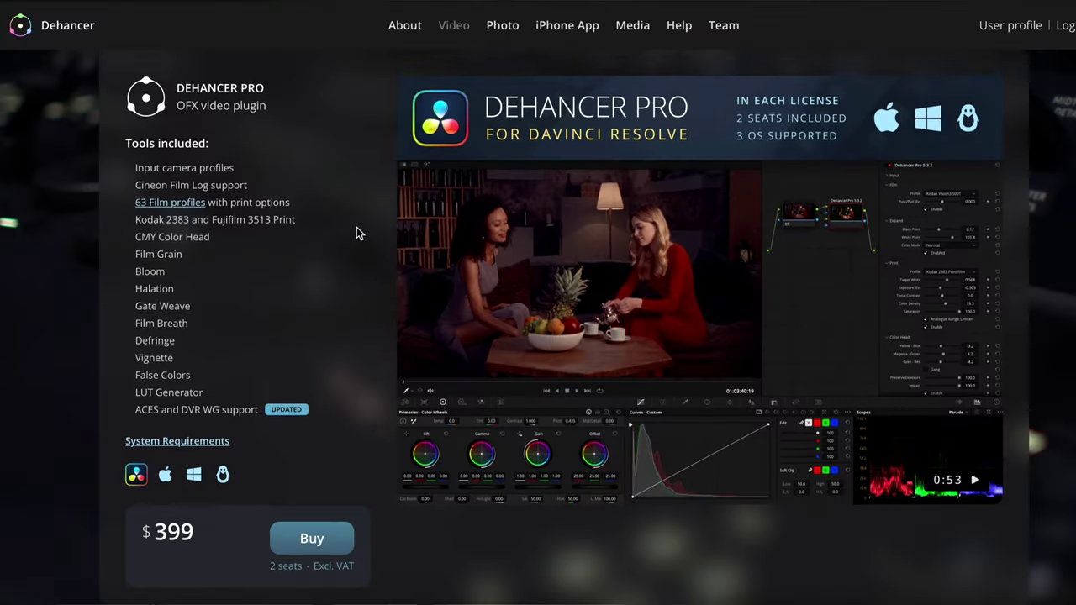
- Apply the promo code at checkout, bringing Dehancer Pro to $359.10
scroll(356, 227, down, 1)
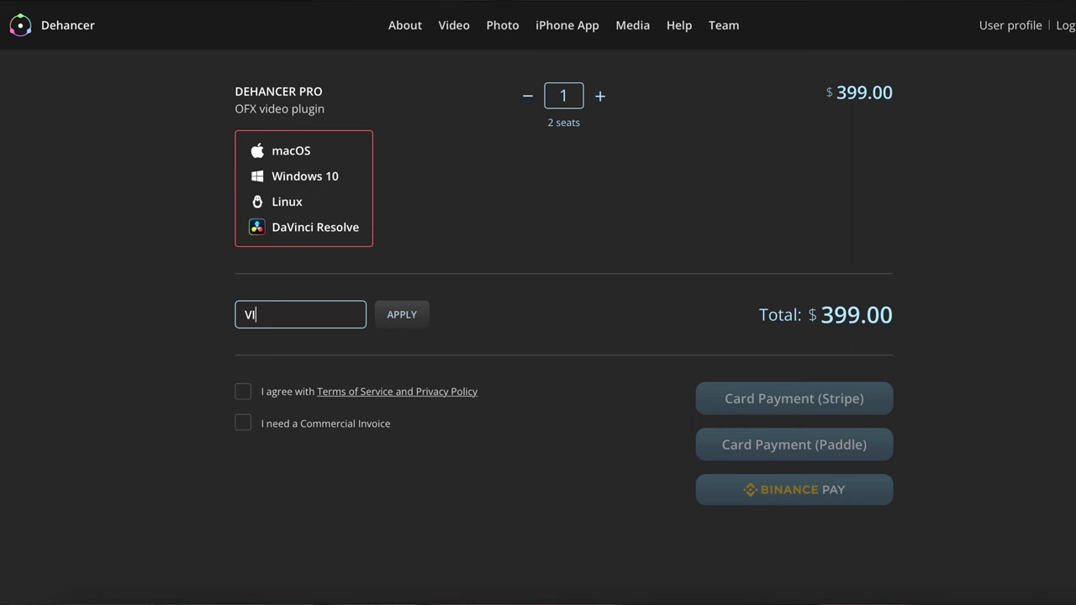
click(407, 318)
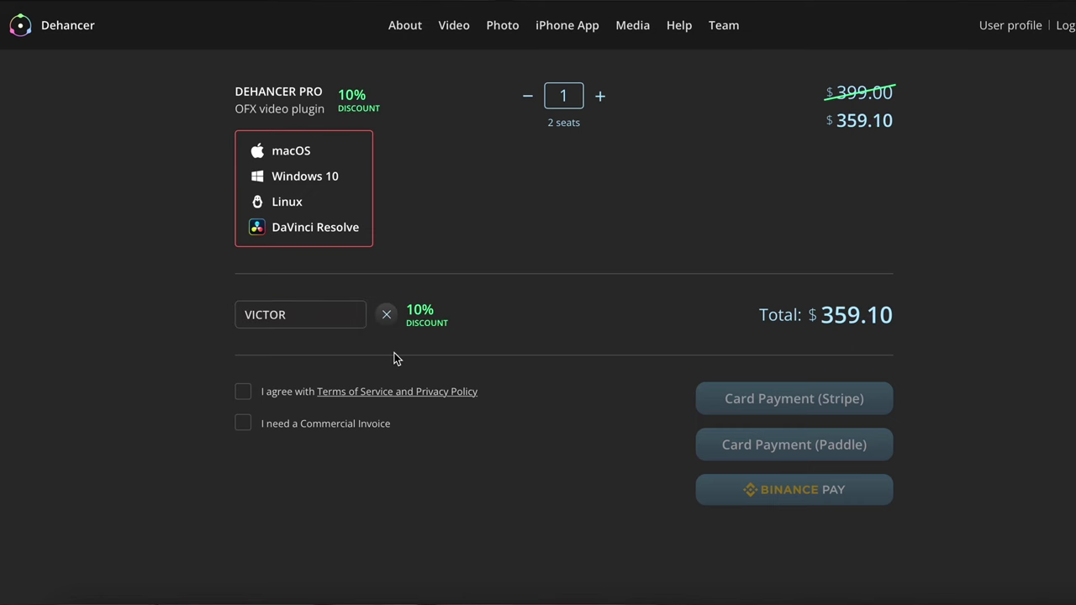